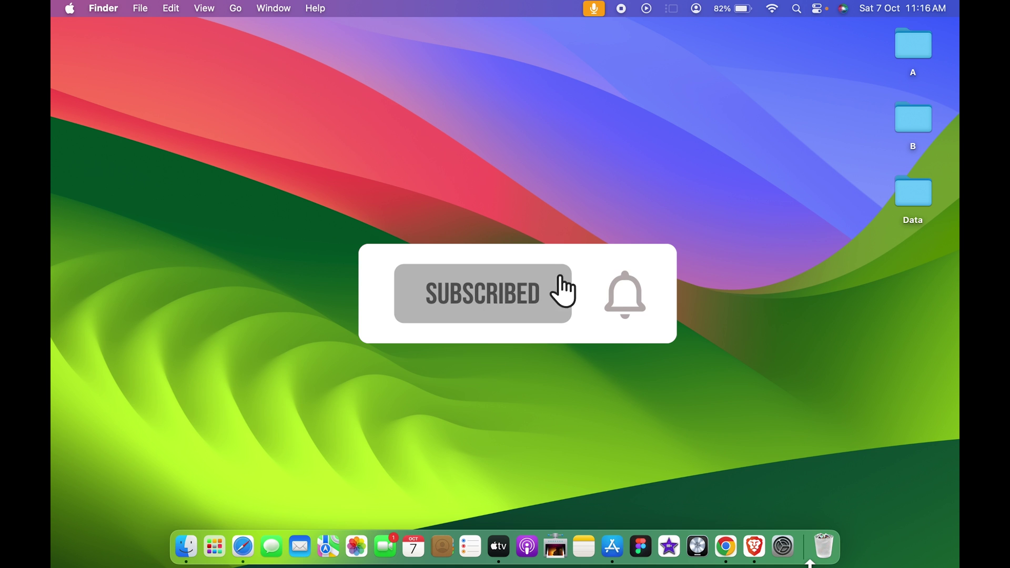
- Launch Chrome, App Store, TV, Safari and Finder from the Dock, then view them in Mission Control
click(726, 547)
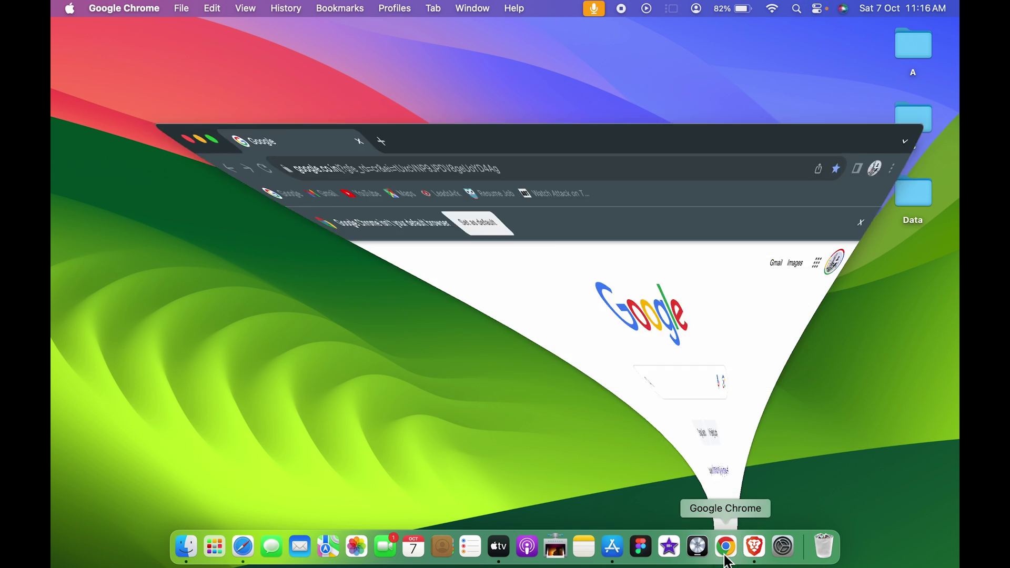
click(621, 547)
click(498, 546)
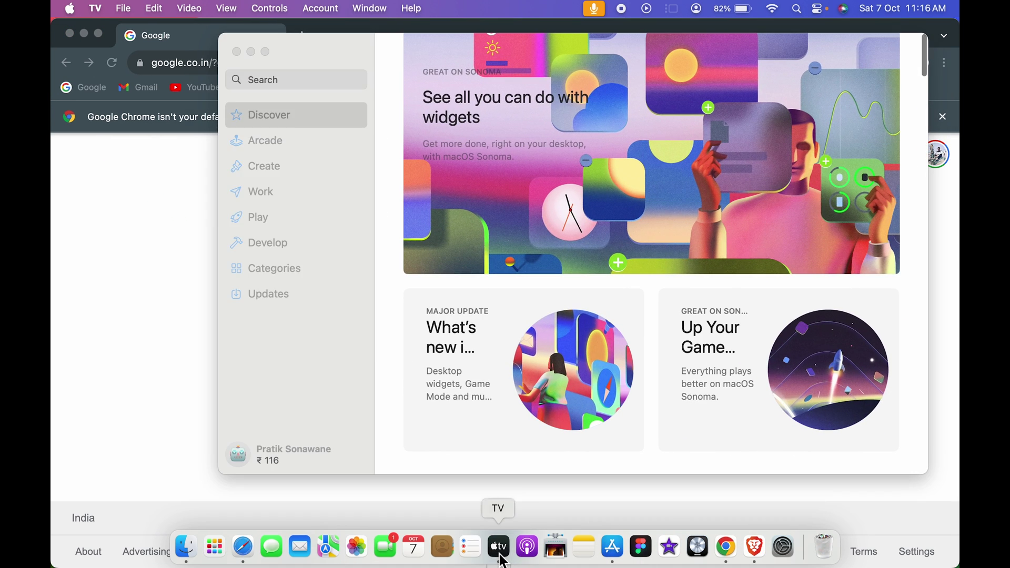
click(243, 548)
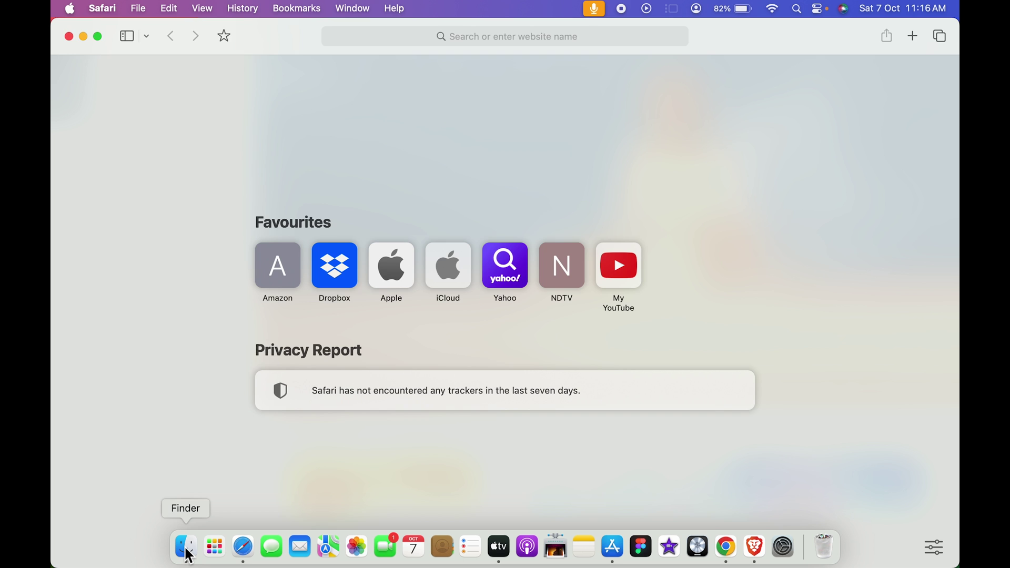
click(187, 550)
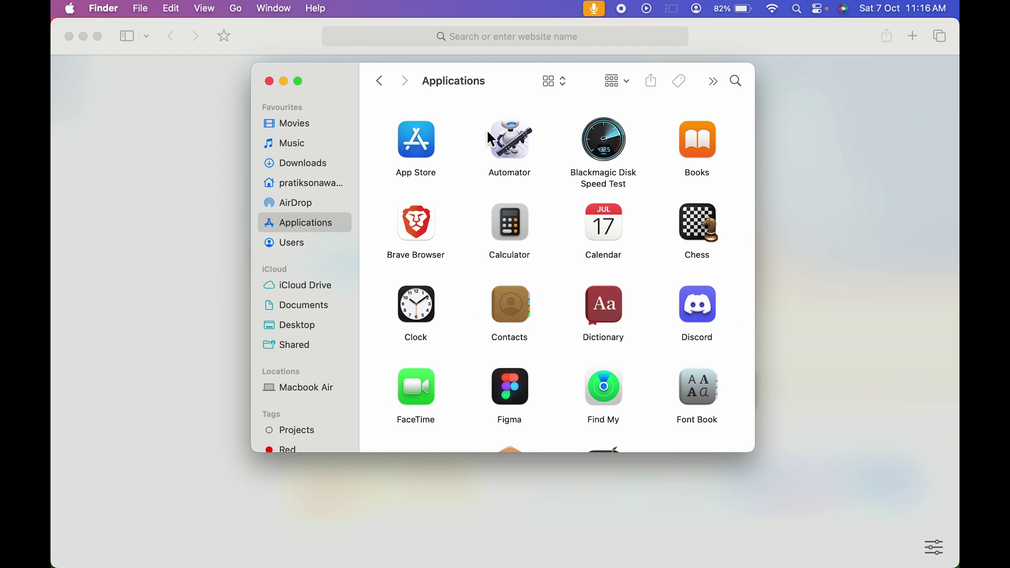
key(ctrl+Up)
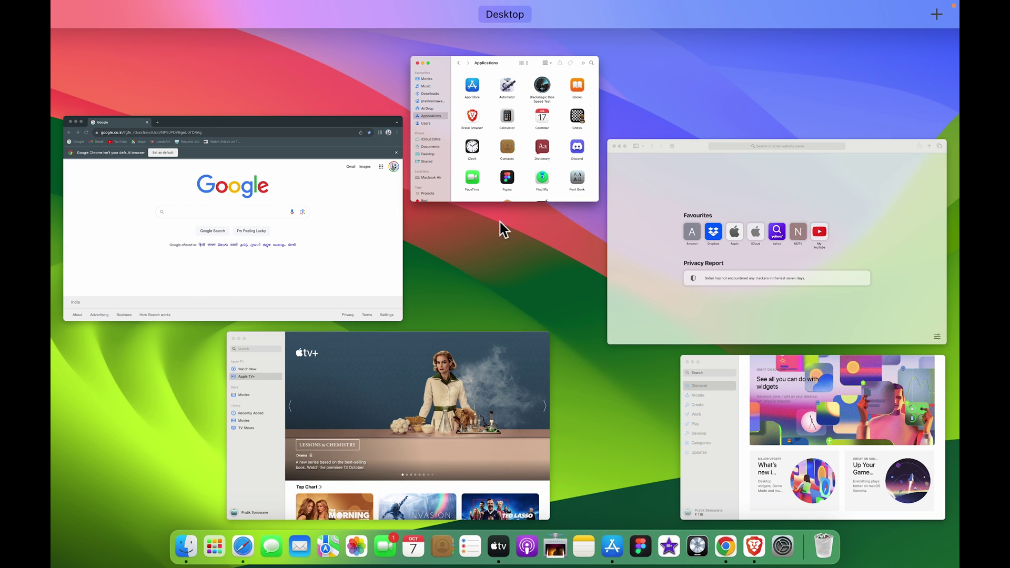
- Bring Finder's Applications window to the front and reveal its green-button tiling menu
click(495, 115)
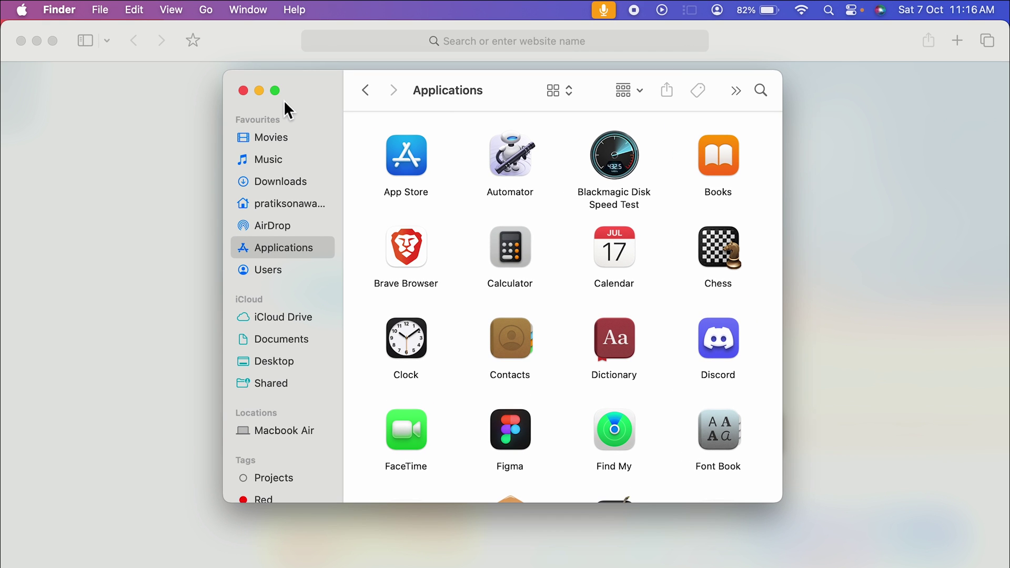
mouse_move(276, 93)
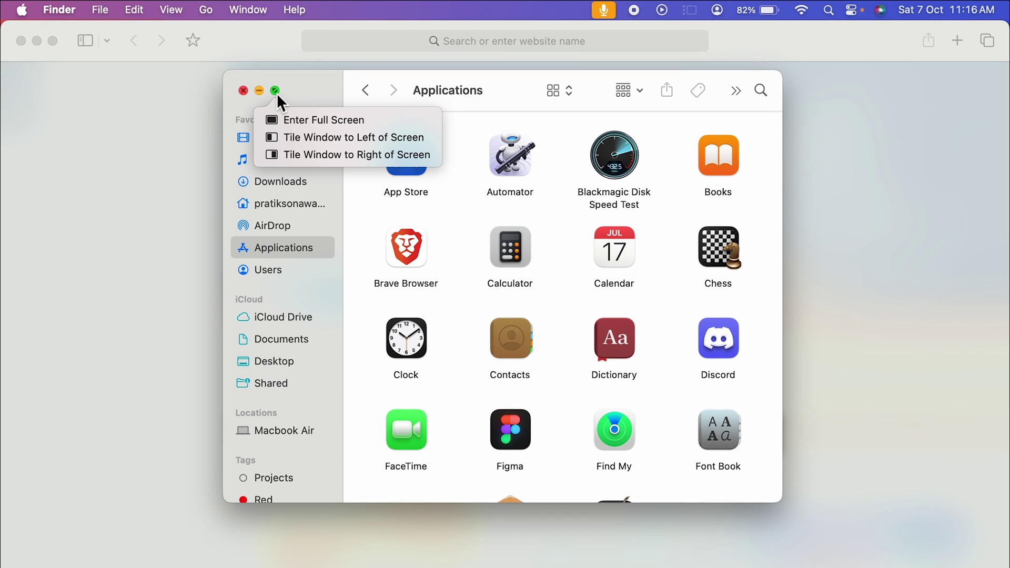
- Tile Finder to the left half of the screen and fill the right half with Google Chrome
click(335, 139)
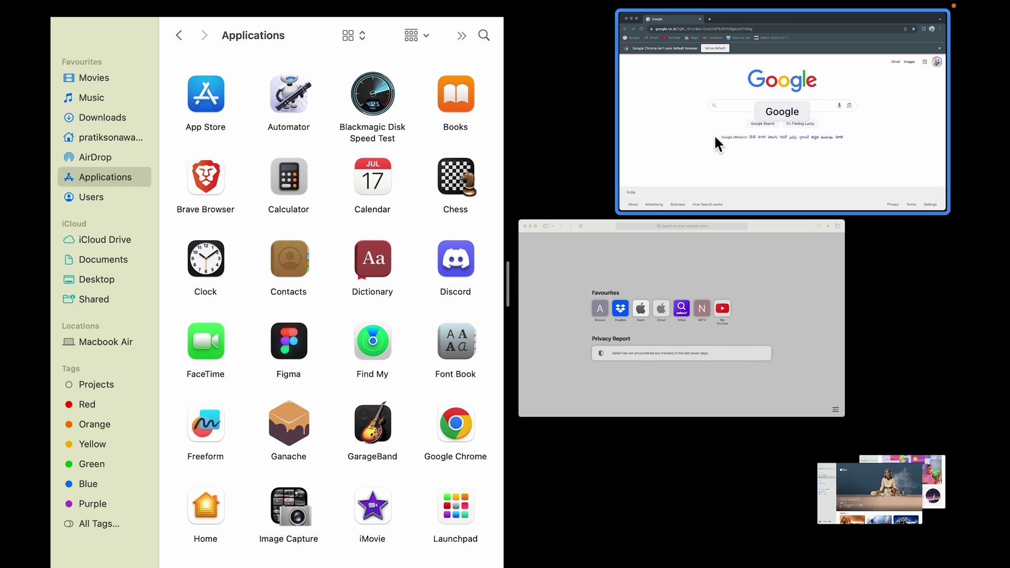
click(671, 134)
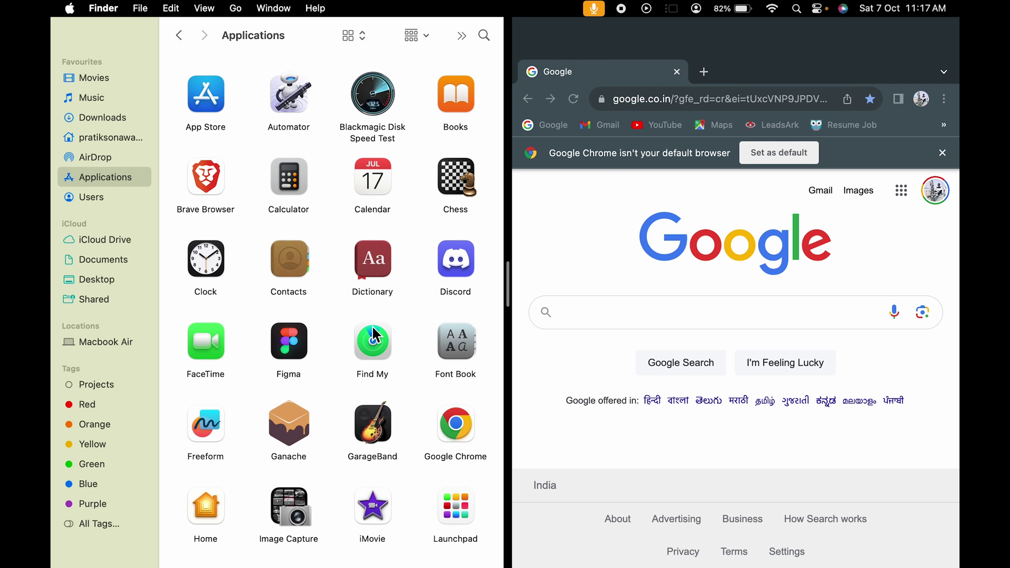
scroll(371, 324, down, 6)
scroll(372, 324, up, 8)
key(ctrl+Up)
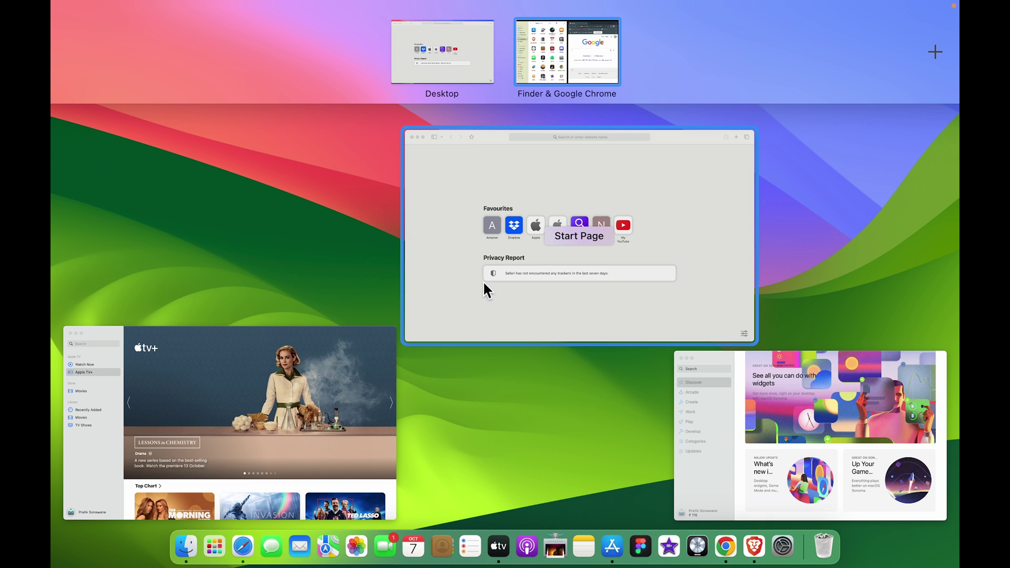
- Exit the 'Finder & Google Chrome' full-screen space and return to the Desktop
mouse_move(573, 52)
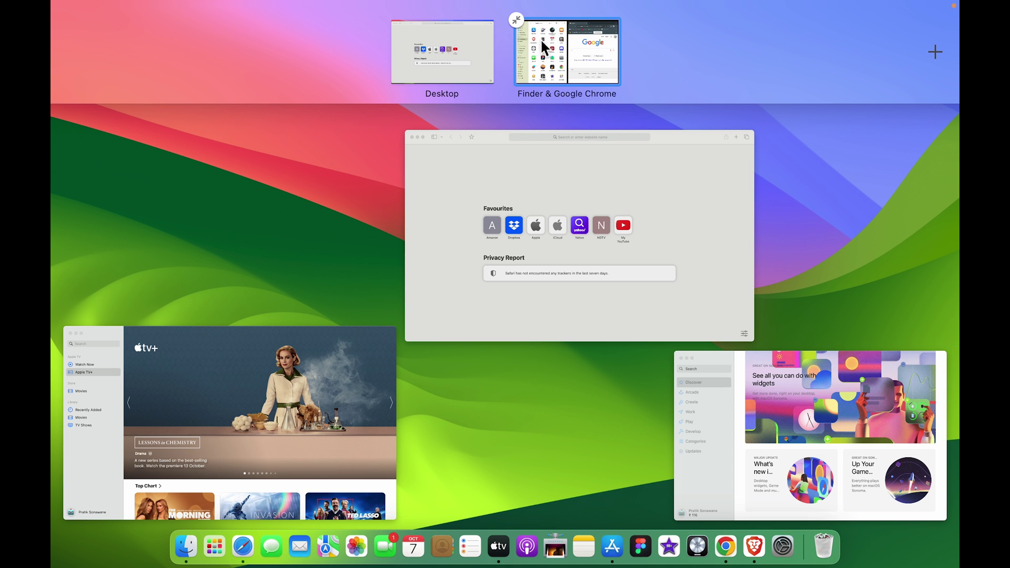
click(518, 20)
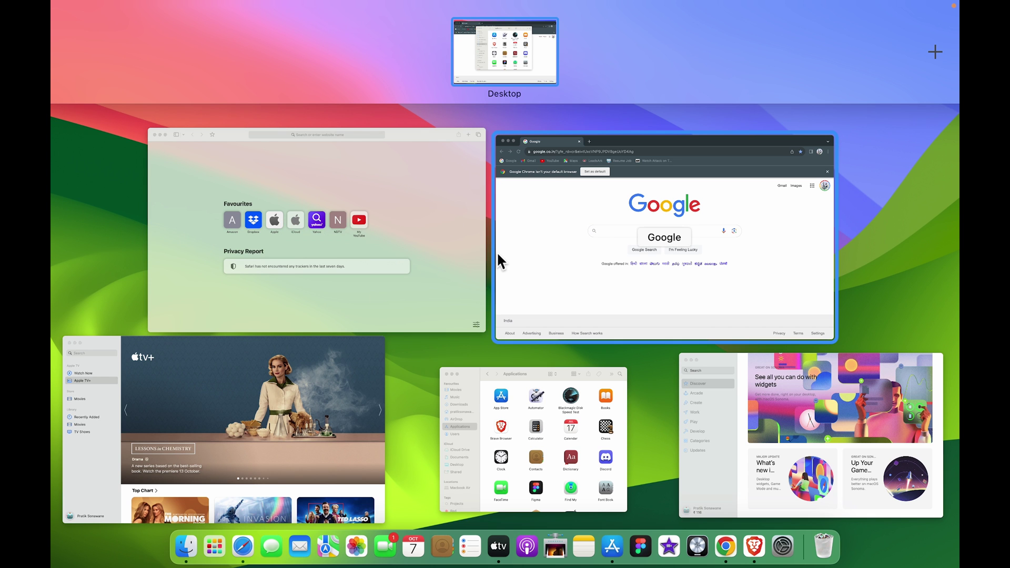
click(502, 37)
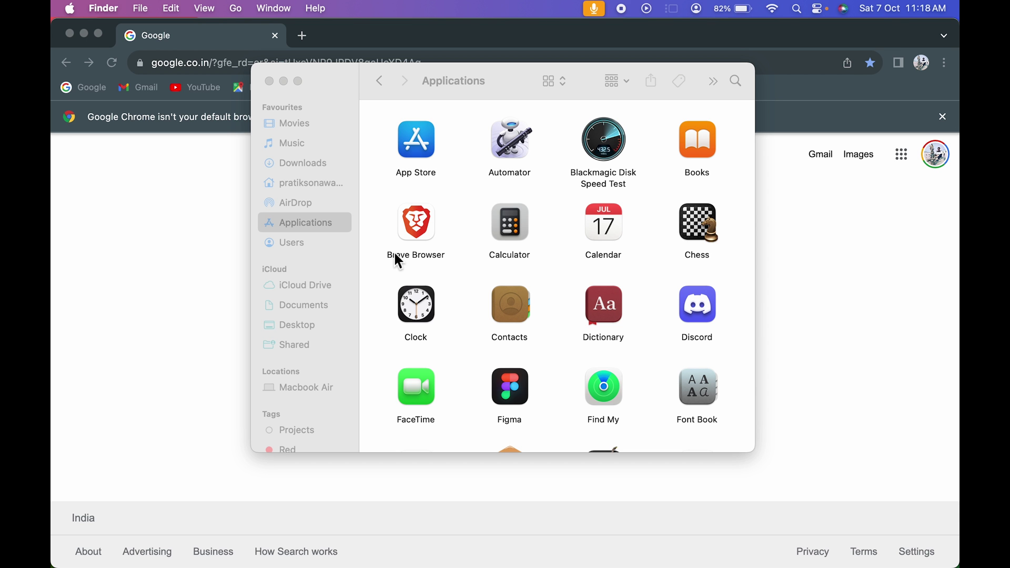
- Drag Chrome into its own full-screen space, add Safari beside it, and switch to that space
key(ctrl+Up)
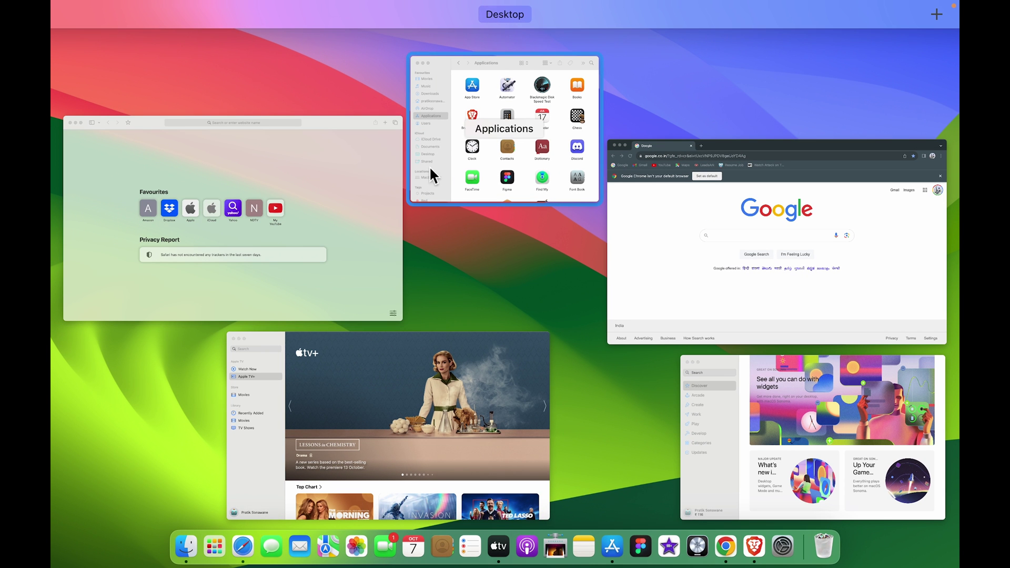
mouse_move(501, 101)
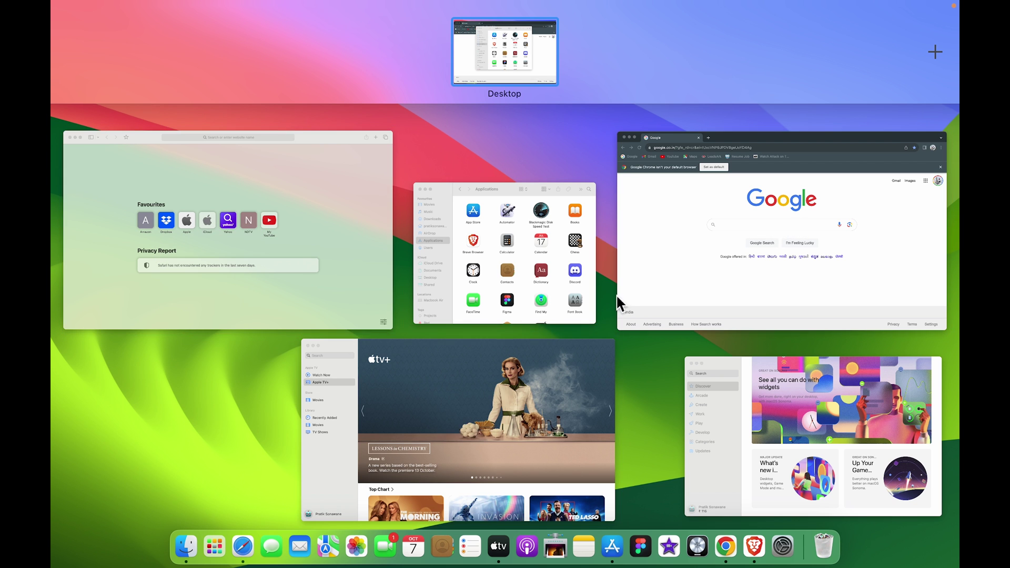
drag(687, 250, 537, 53)
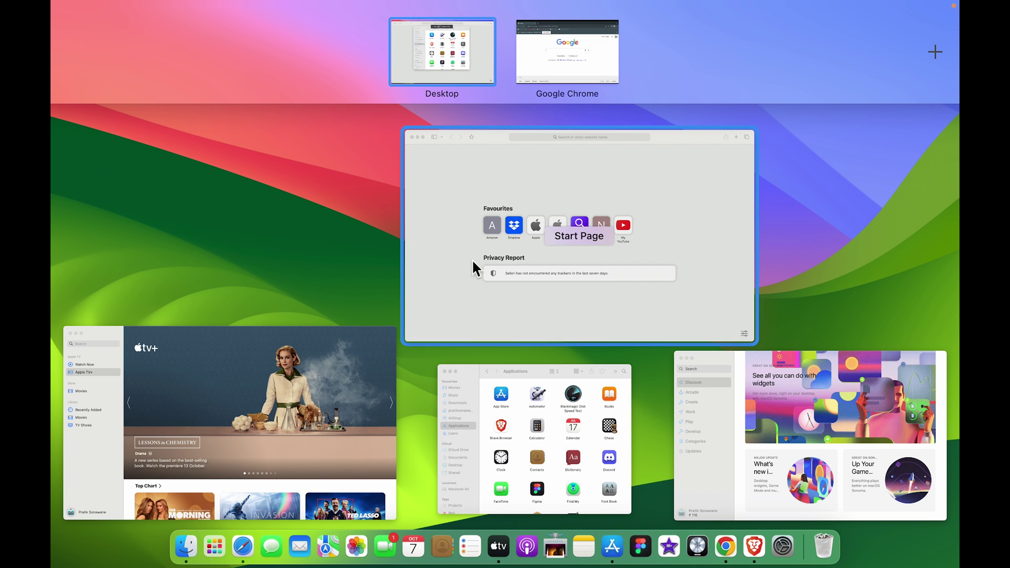
drag(440, 232, 552, 74)
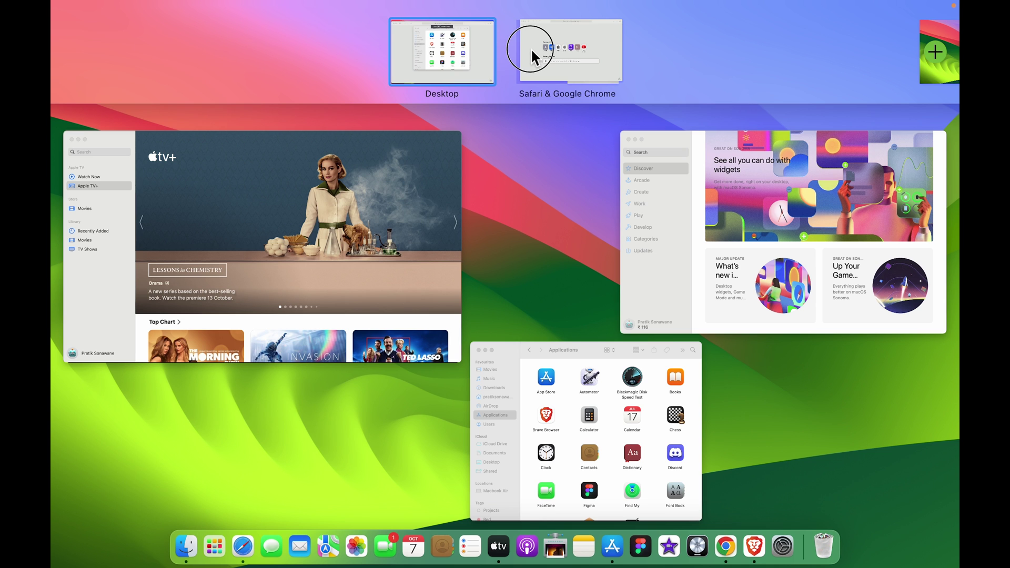
click(565, 60)
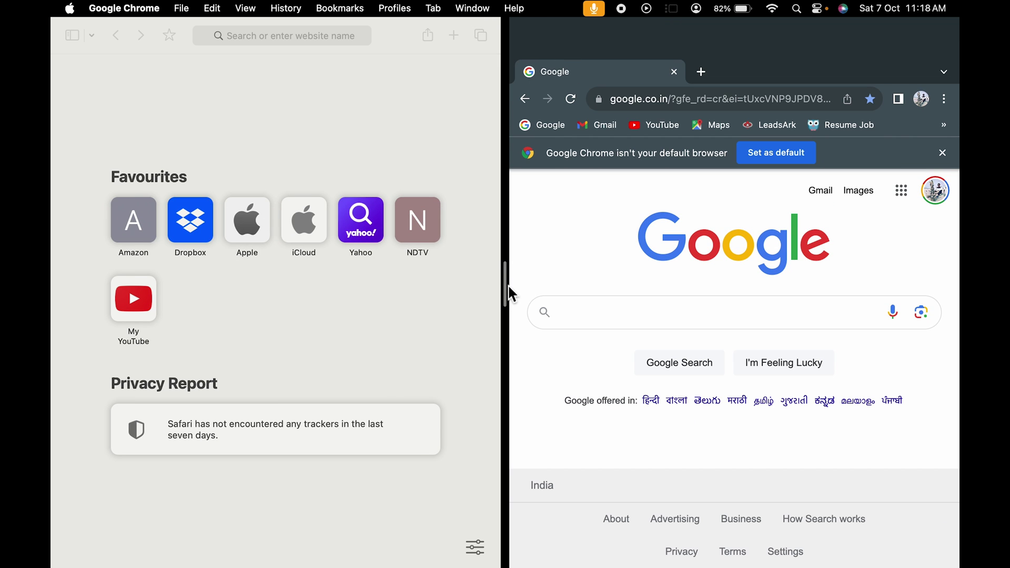
- Widen Safari with the split divider, then exit the 'Safari & Google Chrome' space to the Desktop
drag(506, 289, 505, 339)
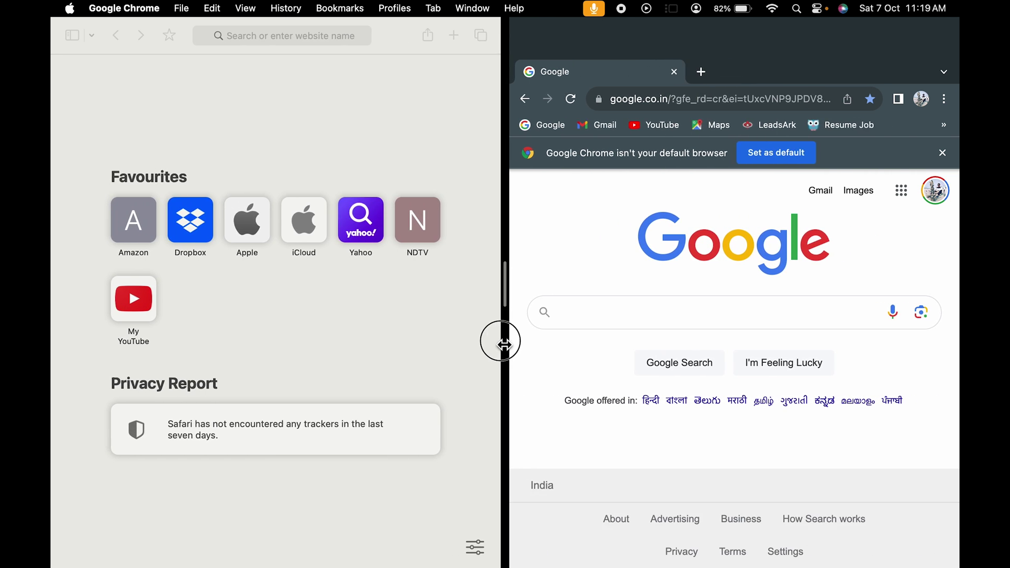
key(ctrl+Up)
mouse_move(523, 29)
click(518, 21)
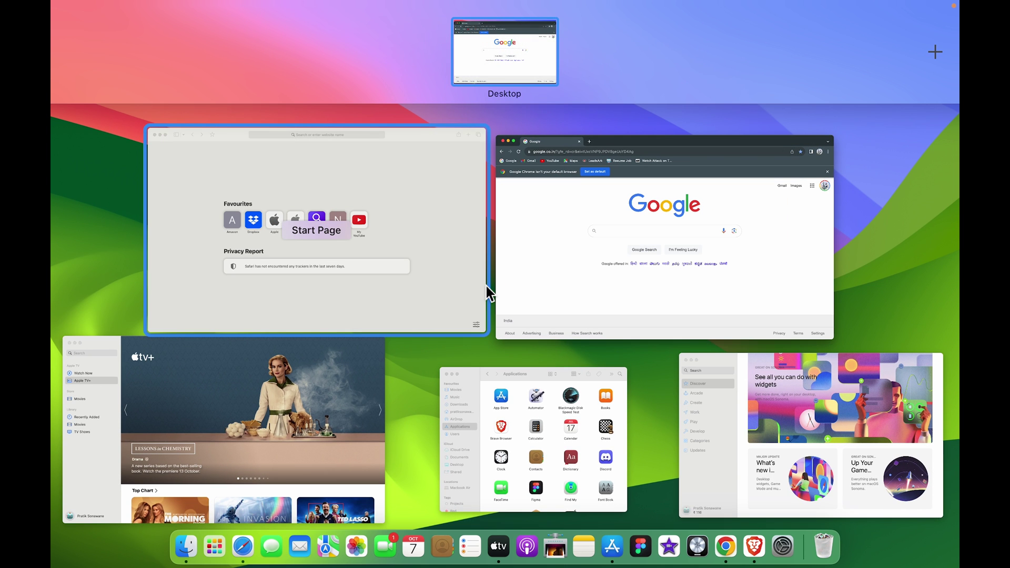
click(497, 43)
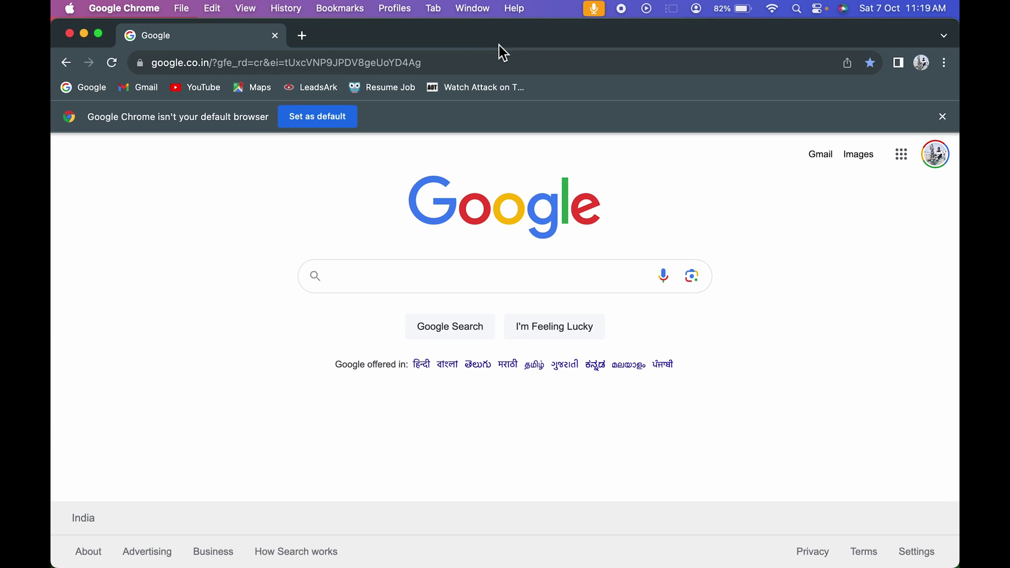
- Minimize the Chrome and Safari windows, leaving only the desktop folders
click(84, 33)
click(83, 39)
click(767, 231)
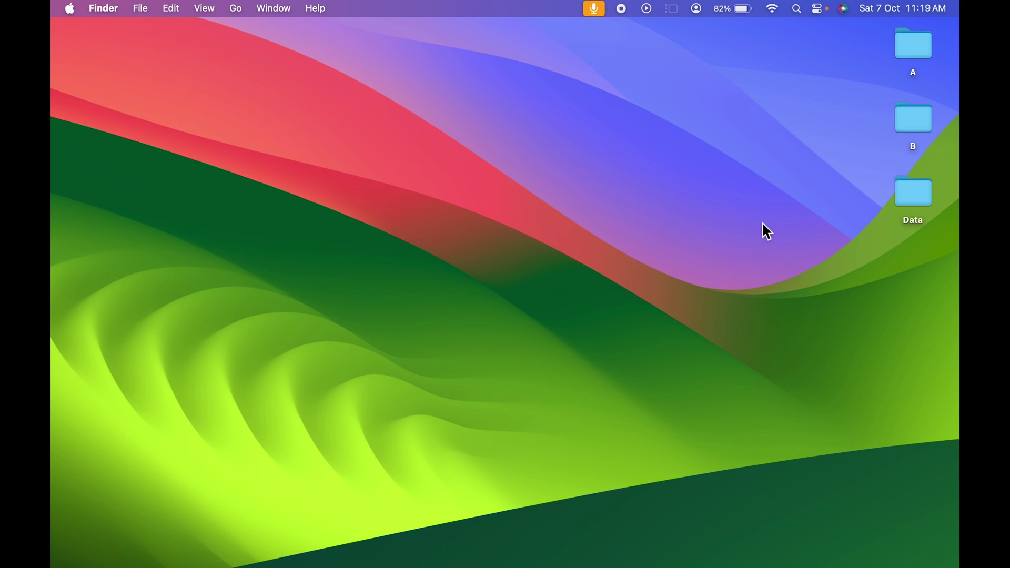
- Open desktop folders A and B in separate Finder windows, spread apart
double_click(916, 53)
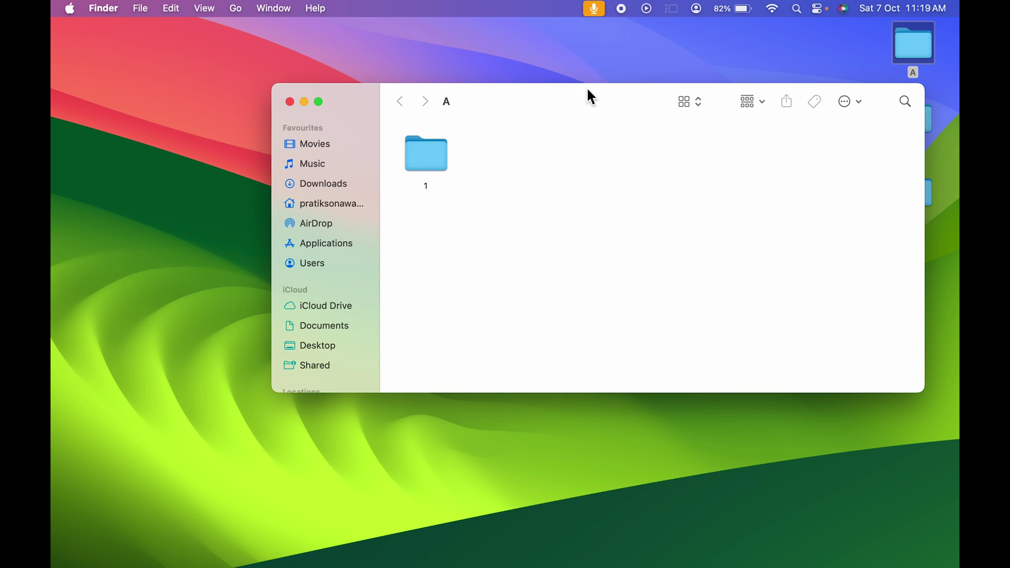
drag(585, 99, 384, 100)
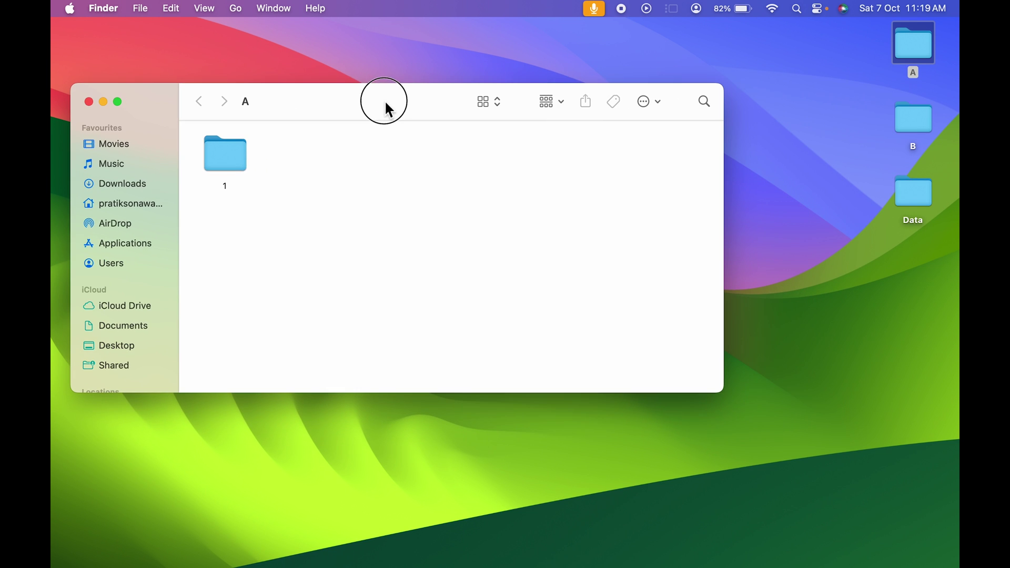
double_click(922, 122)
drag(367, 136, 482, 147)
- Tile window B to the right half of the screen and place window A on the left
mouse_move(251, 139)
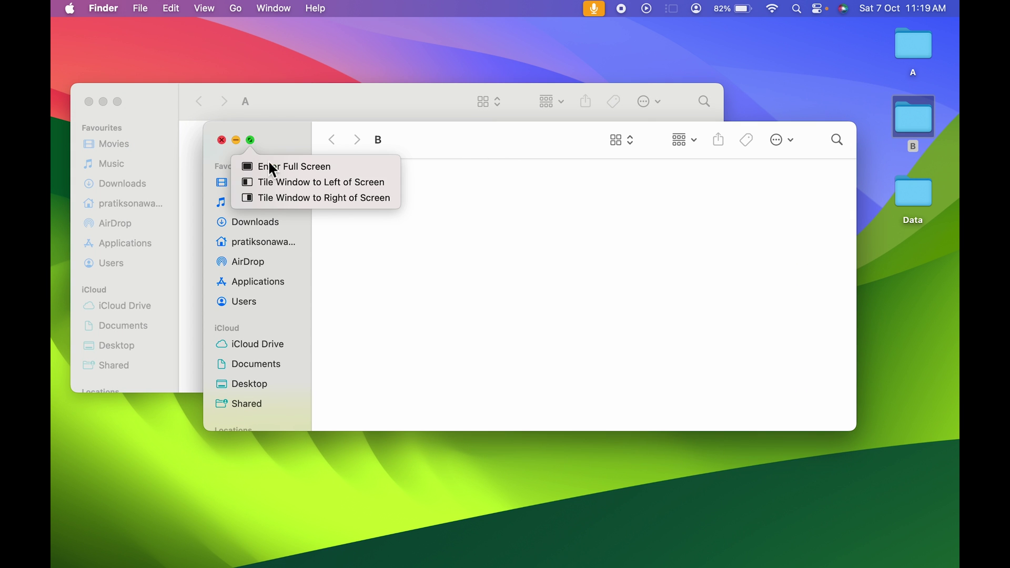
click(293, 198)
click(169, 254)
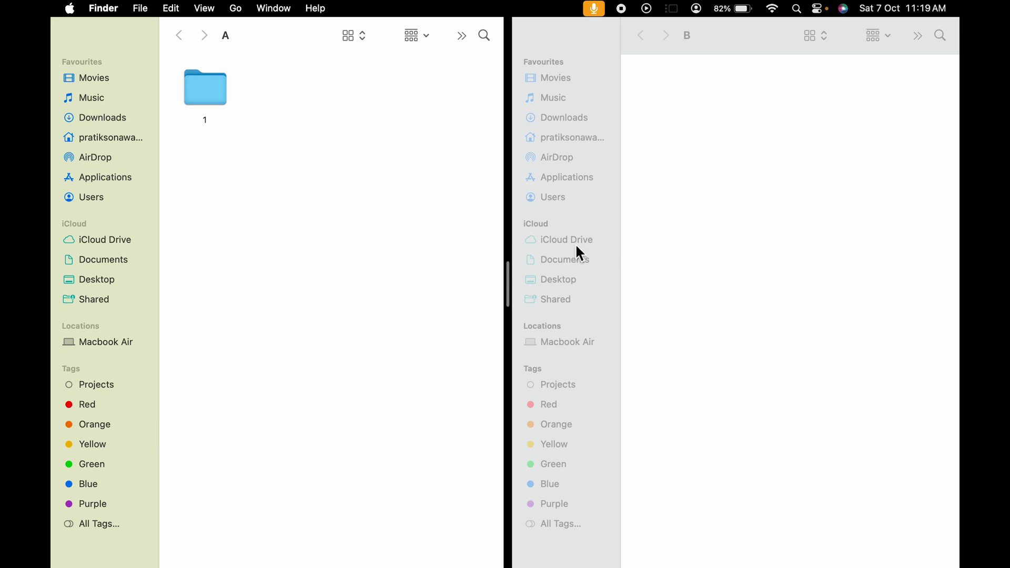
- Drag folder 1 from window A into window B, then show Mission Control
drag(198, 90, 701, 110)
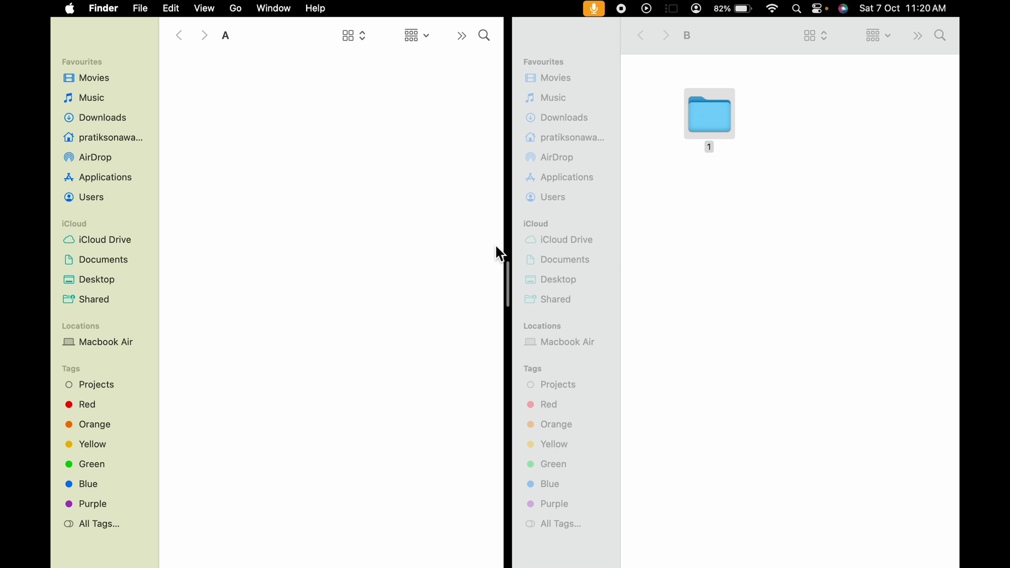
key(ctrl+Up)
mouse_move(542, 100)
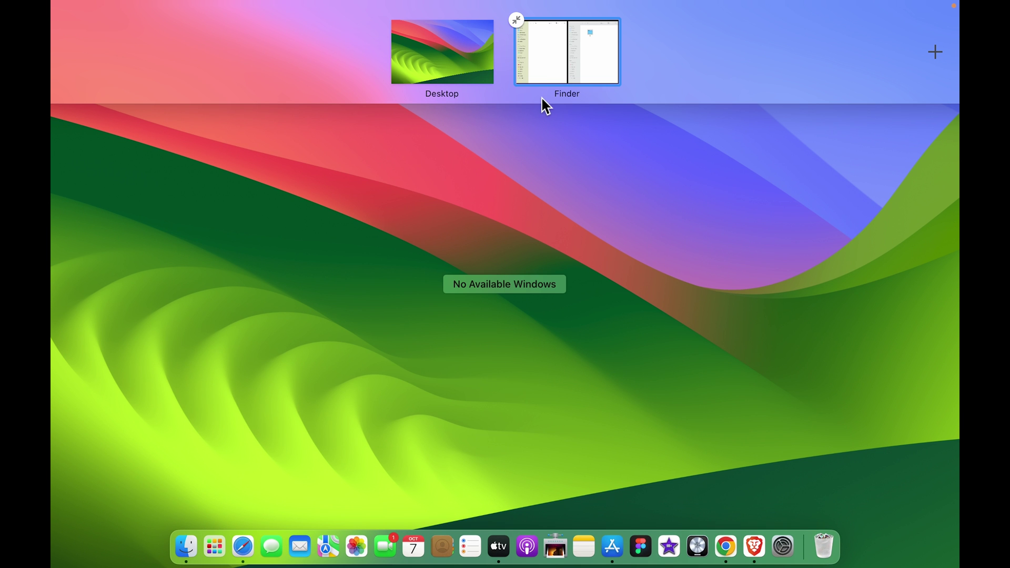
- Exit the Finder split-view space and minimize windows A and B
click(517, 20)
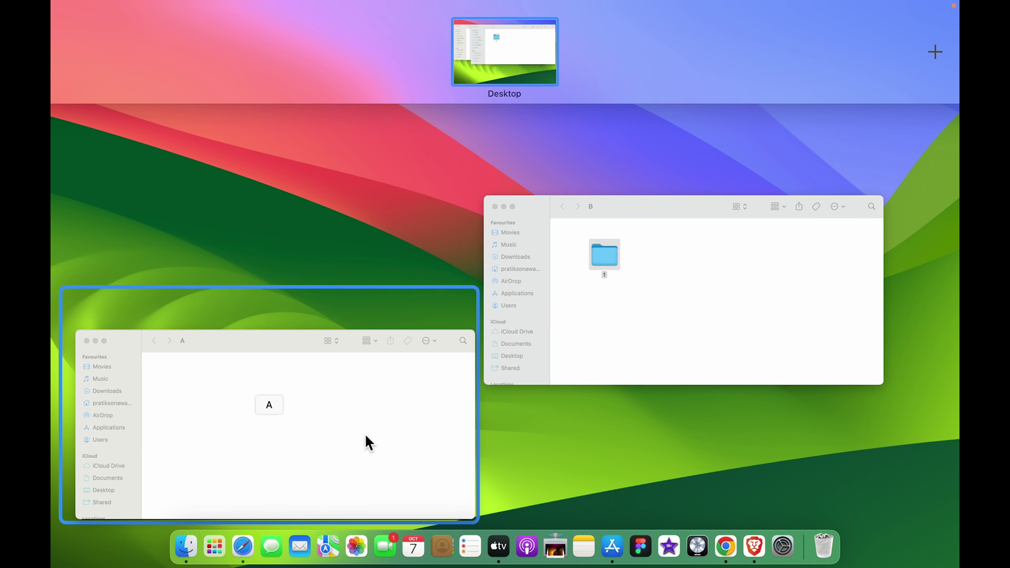
click(365, 433)
click(103, 102)
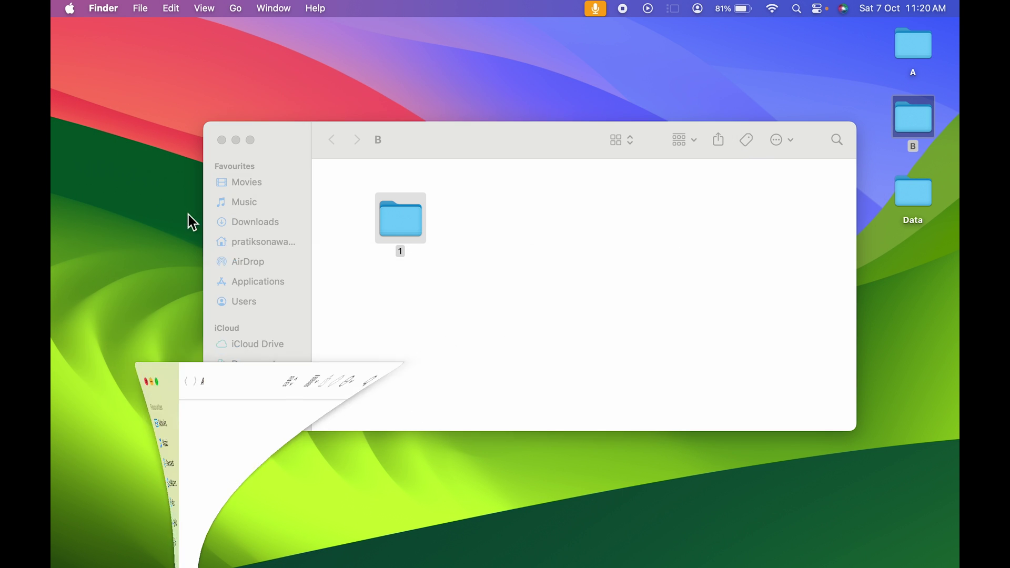
click(238, 139)
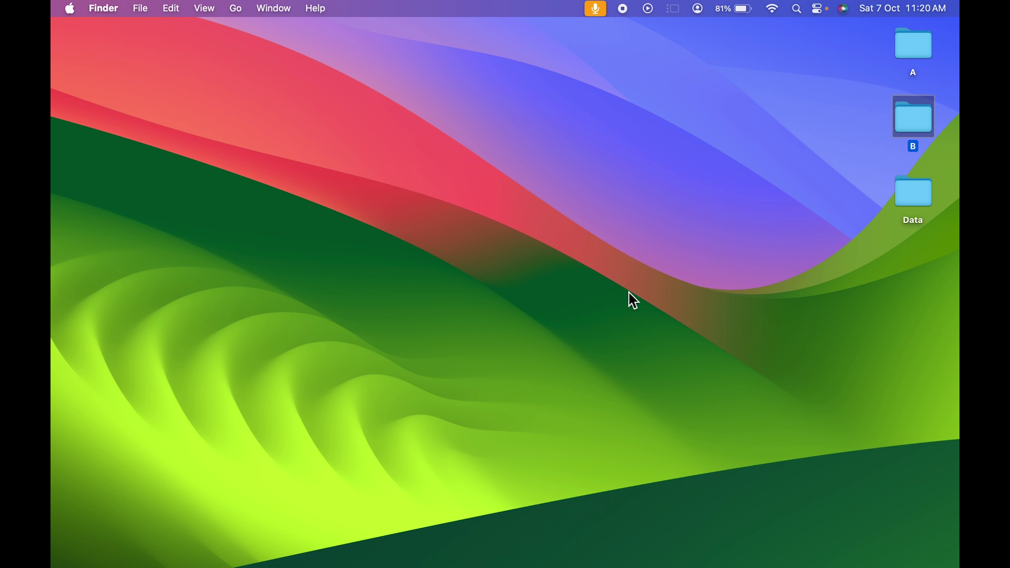